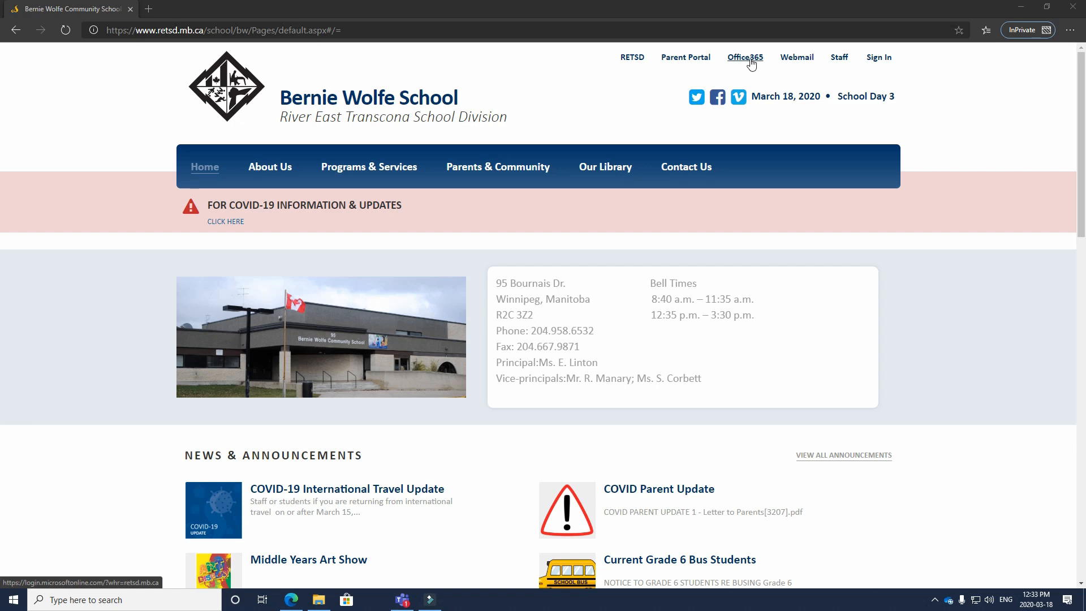
Open the Office365 link in the Bernie Wolfe School site's top navigation
left_click(750, 59)
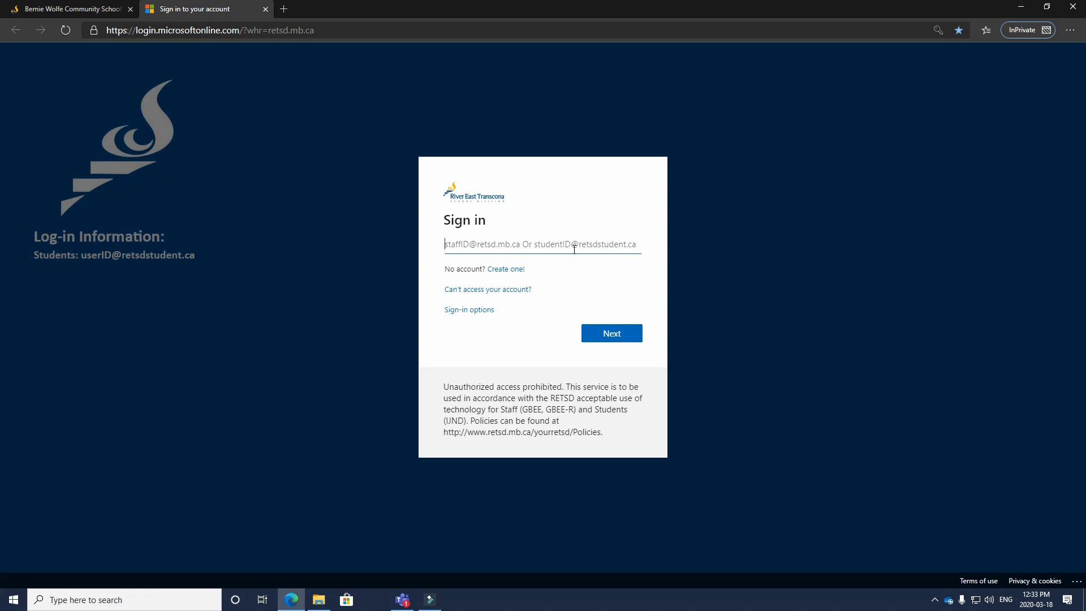
Sign in to Office 365 with the staff email as a Work or school account, then the password
left_click(574, 247)
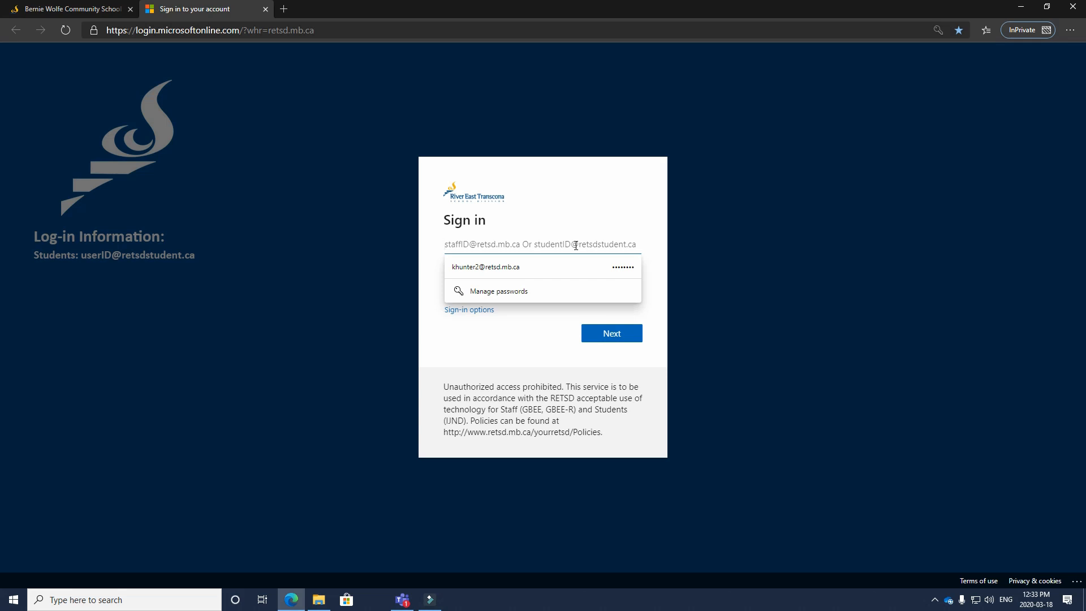
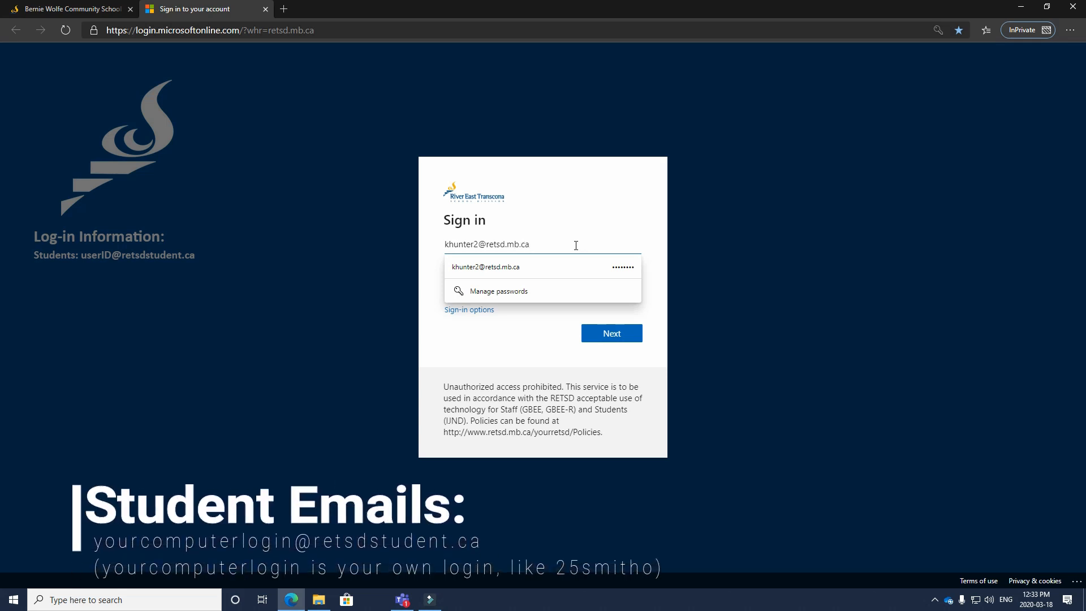
left_click(586, 237)
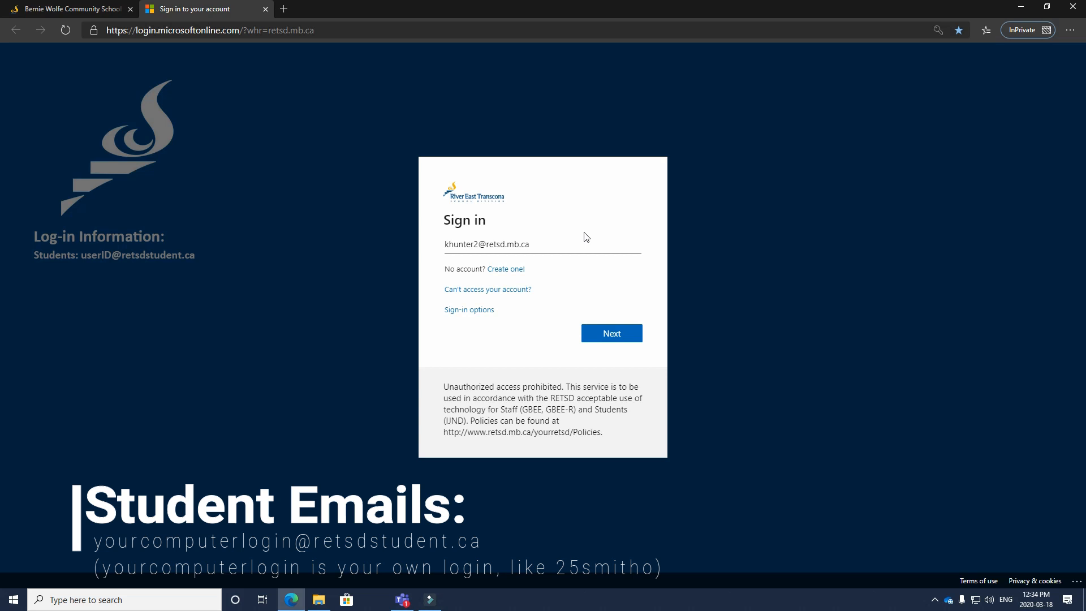
left_click(613, 341)
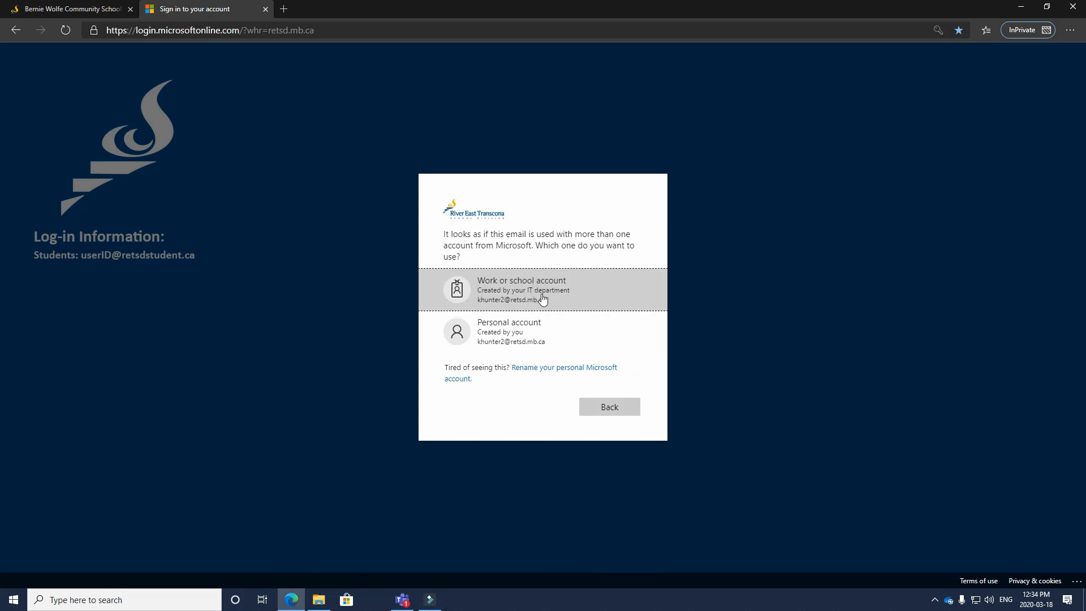
left_click(541, 298)
left_click(503, 279)
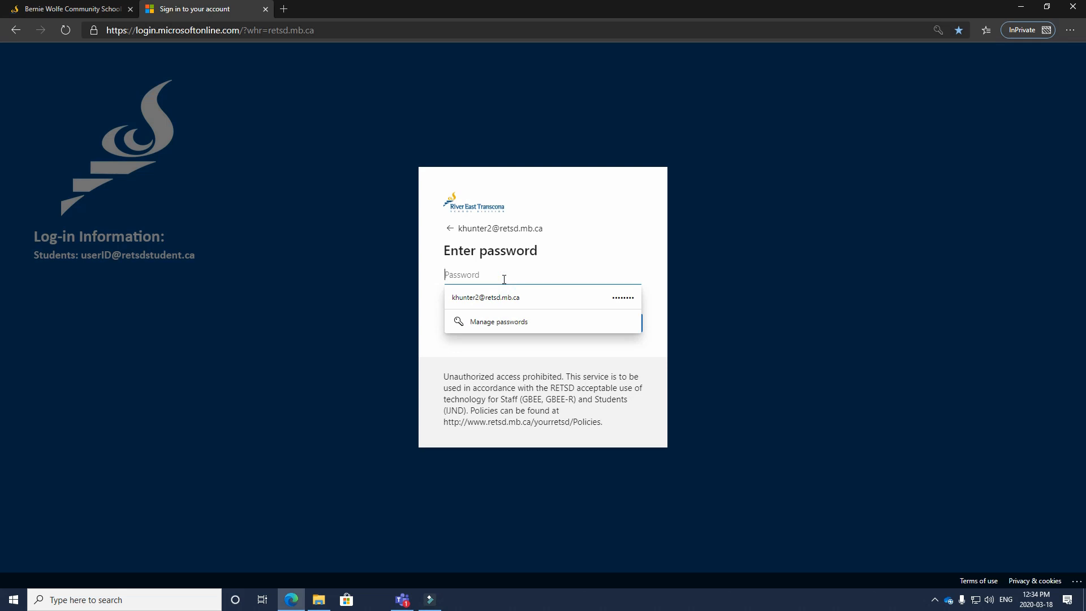
type("••")
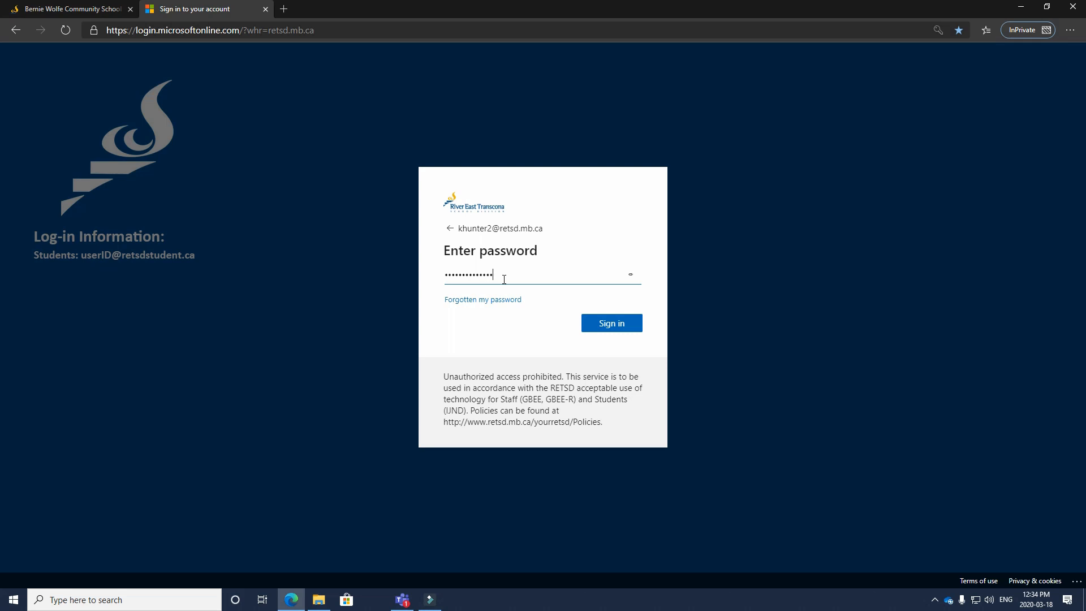
left_click(588, 321)
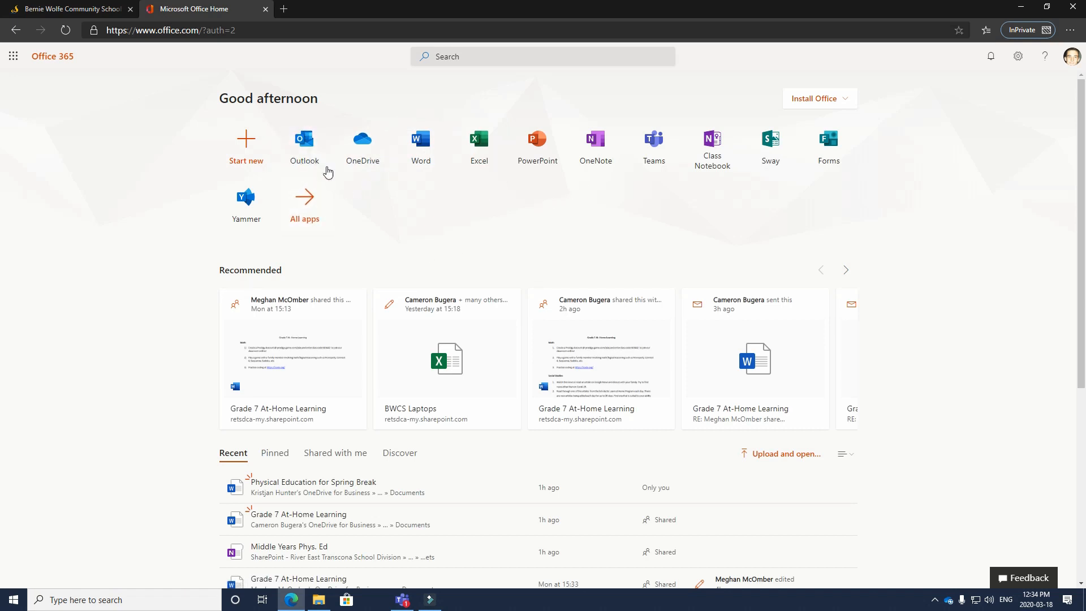
Launch Microsoft Teams from the Teams tile on the Office 365 home page
left_click(659, 150)
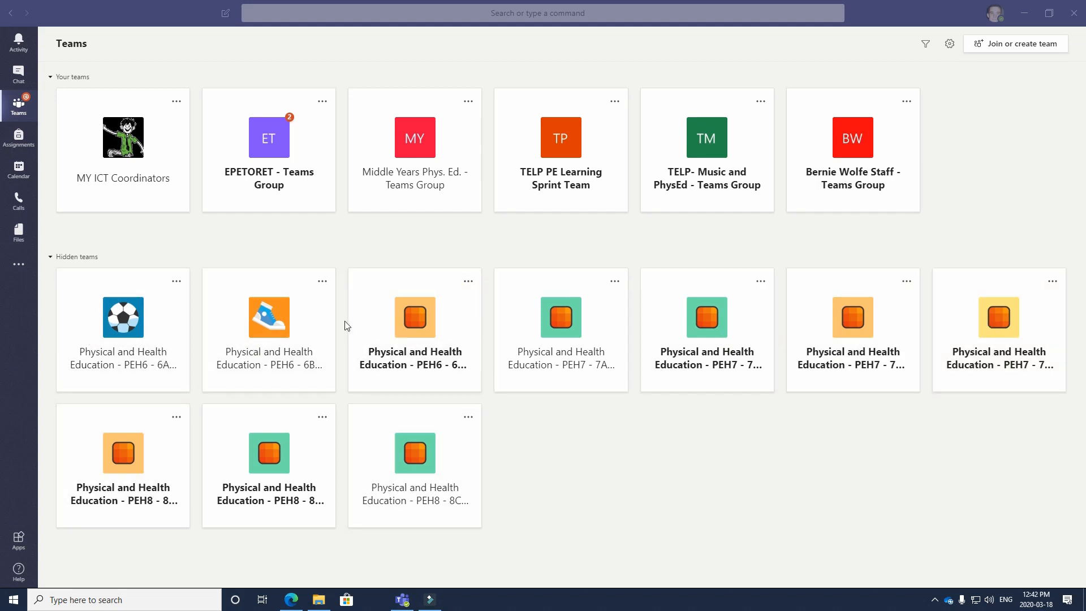
In the PEH6 6C team's class details, set Subject to Physical Education and choose a sports avatar
left_click(468, 282)
left_click(501, 403)
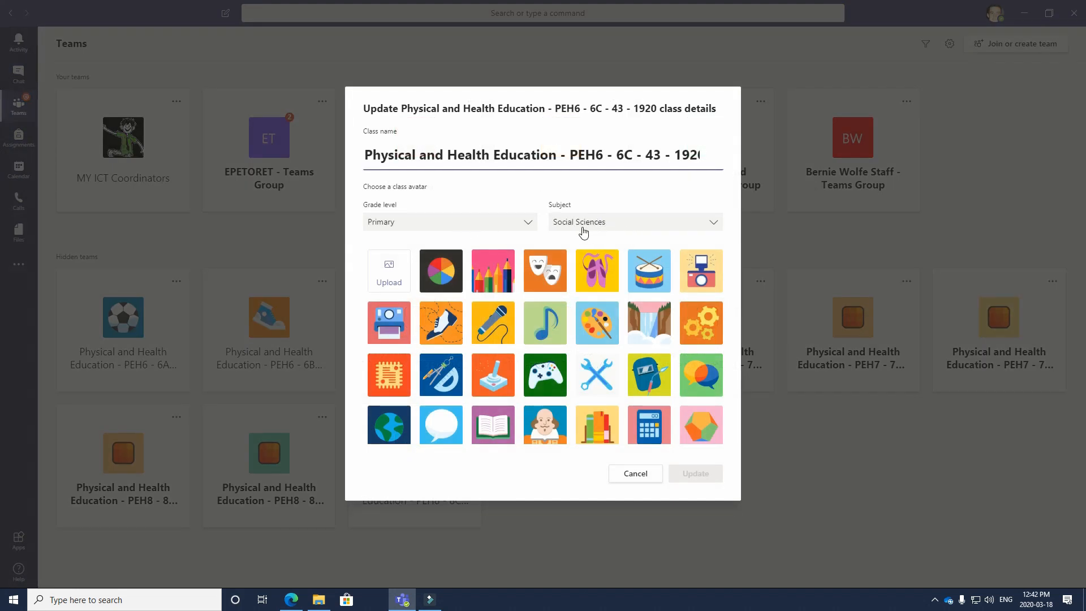
left_click(584, 220)
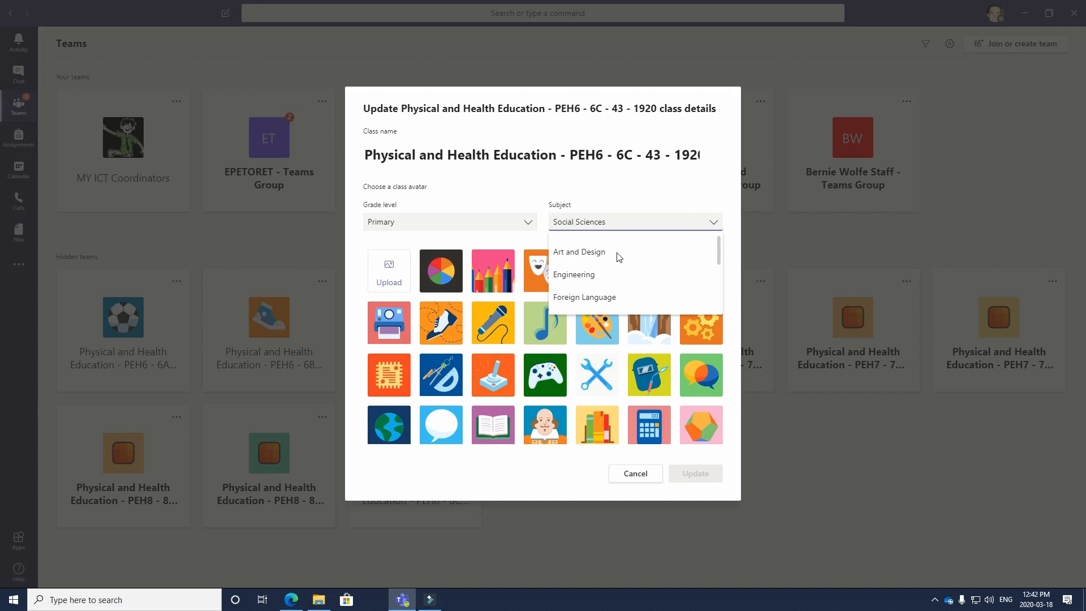
scroll(617, 278, "down", 1)
left_click(614, 284)
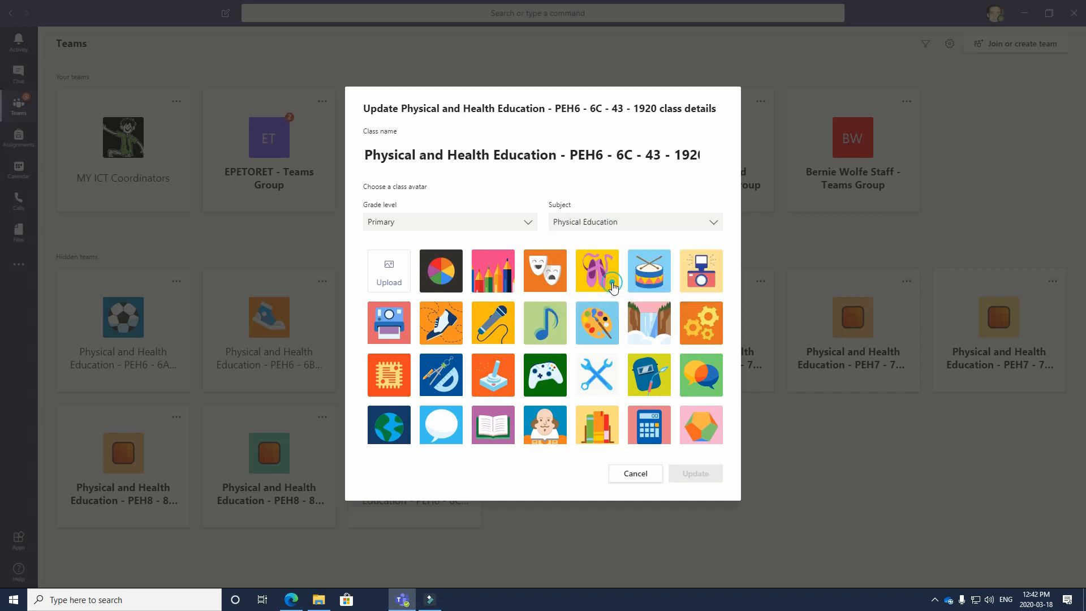
left_click(657, 277)
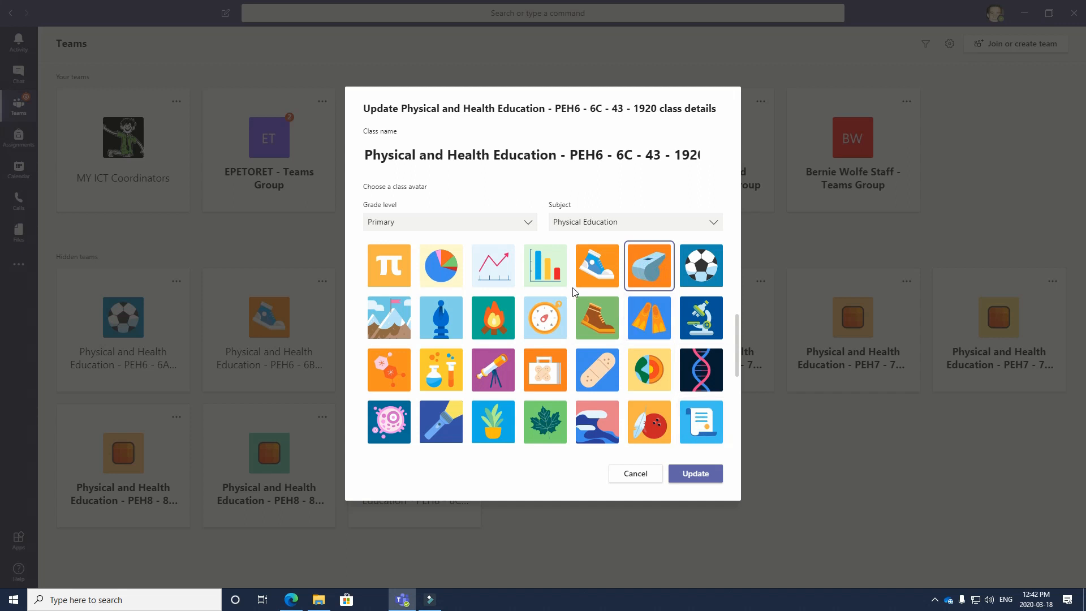
Rename the class to '6C Phys Ed 1920' and save the details
left_click(590, 149)
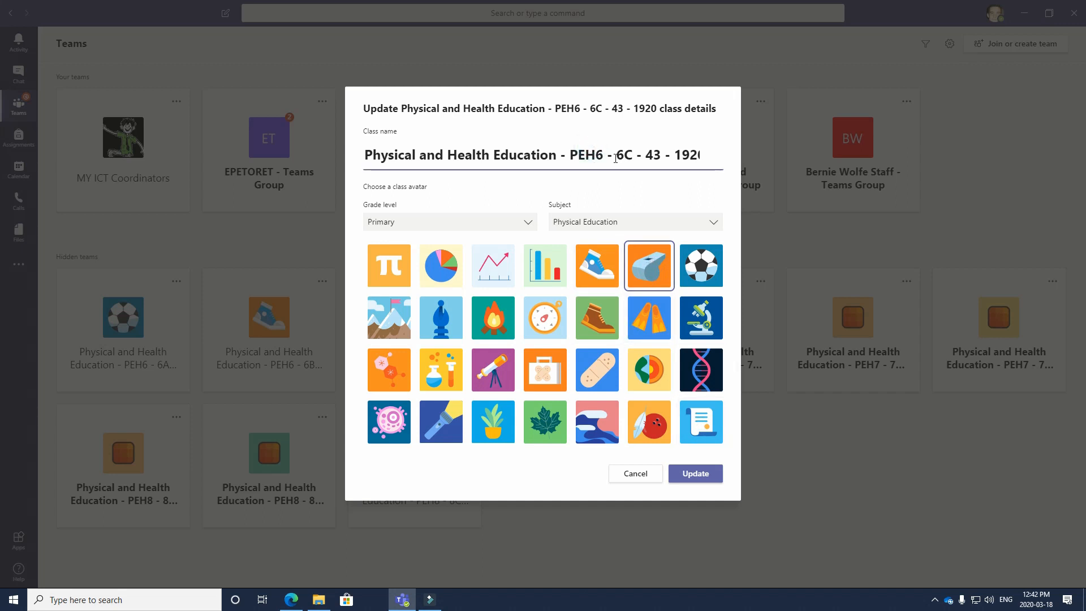
left_click_drag(611, 156, 345, 157)
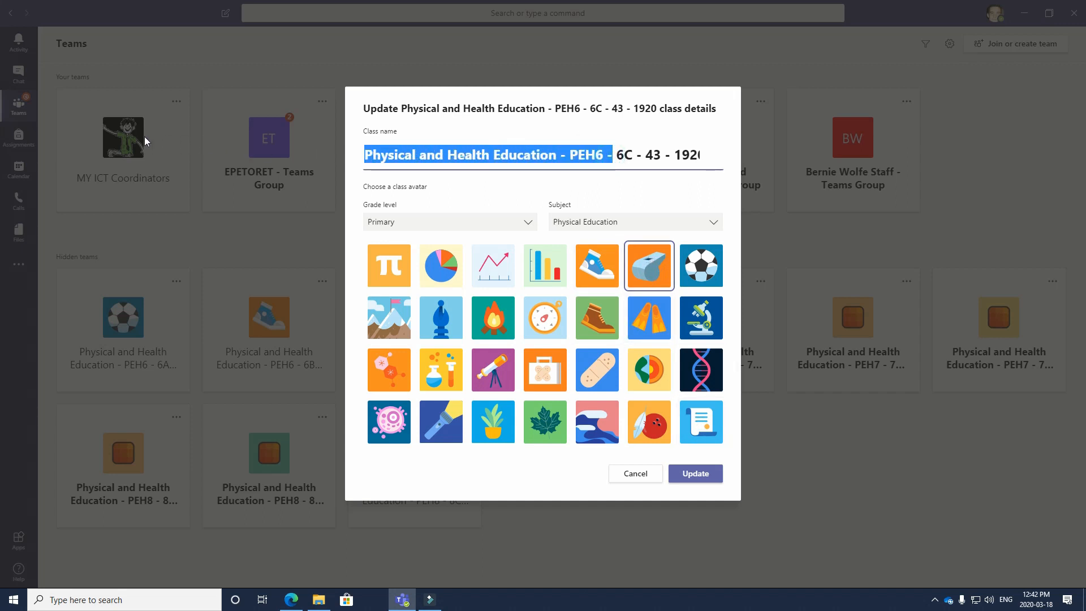
key("BackSpace")
key("Delete")
left_click_drag(385, 156, 518, 164)
key("Delete")
type("Phys Ed")
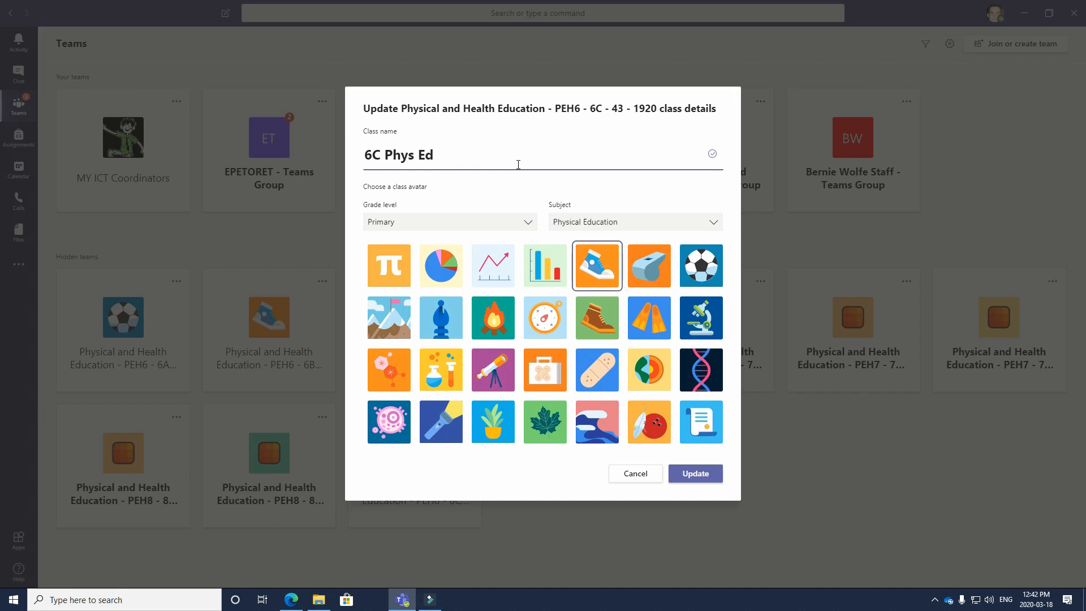
type(" 1920")
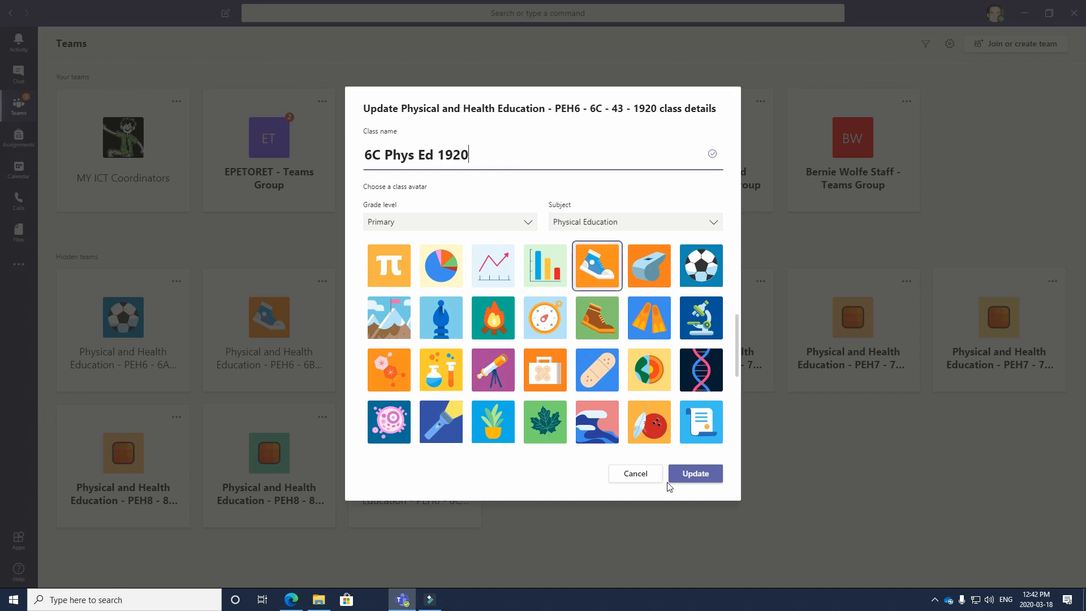
left_click(702, 478)
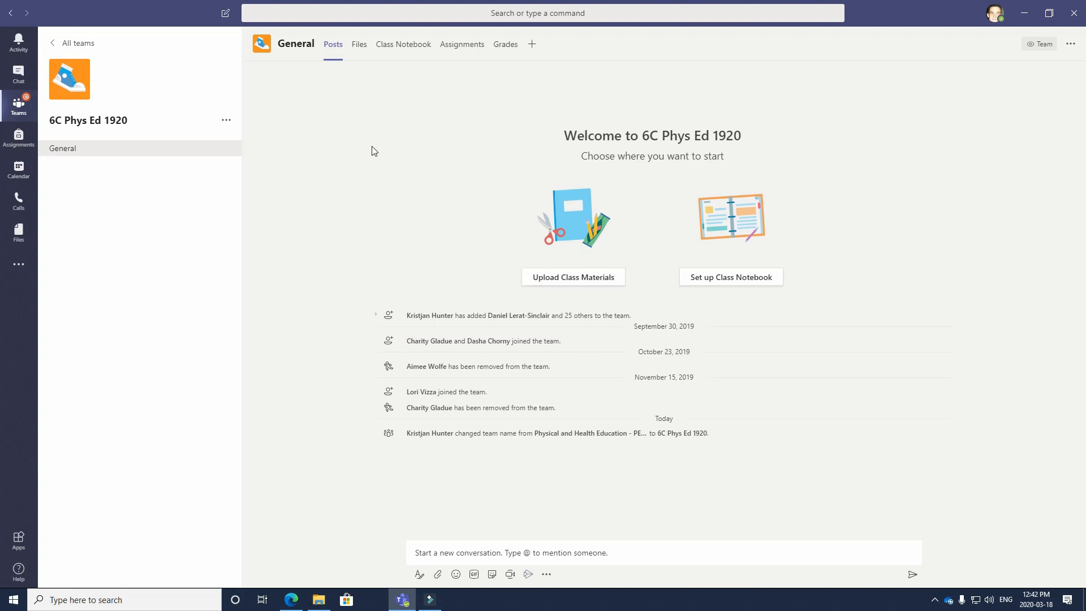
Go back to the Teams grid to review the ten hidden Phys Ed 1920 teams and their avatars
left_click(54, 45)
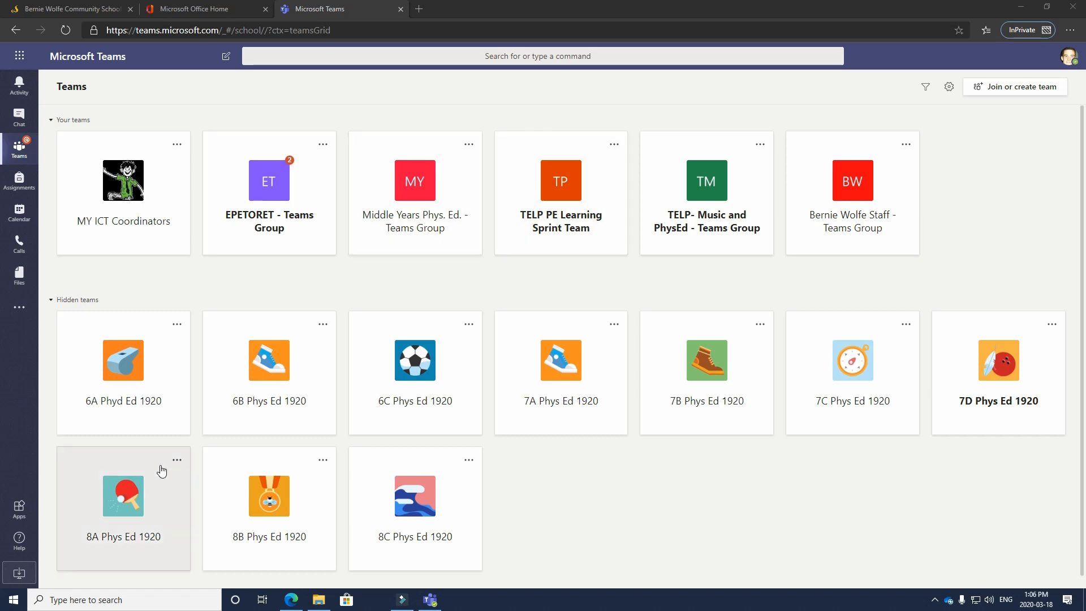
Open the 8A Phys Ed 1920 team, check its Assignments, then switch to Class Notebook
left_click(145, 508)
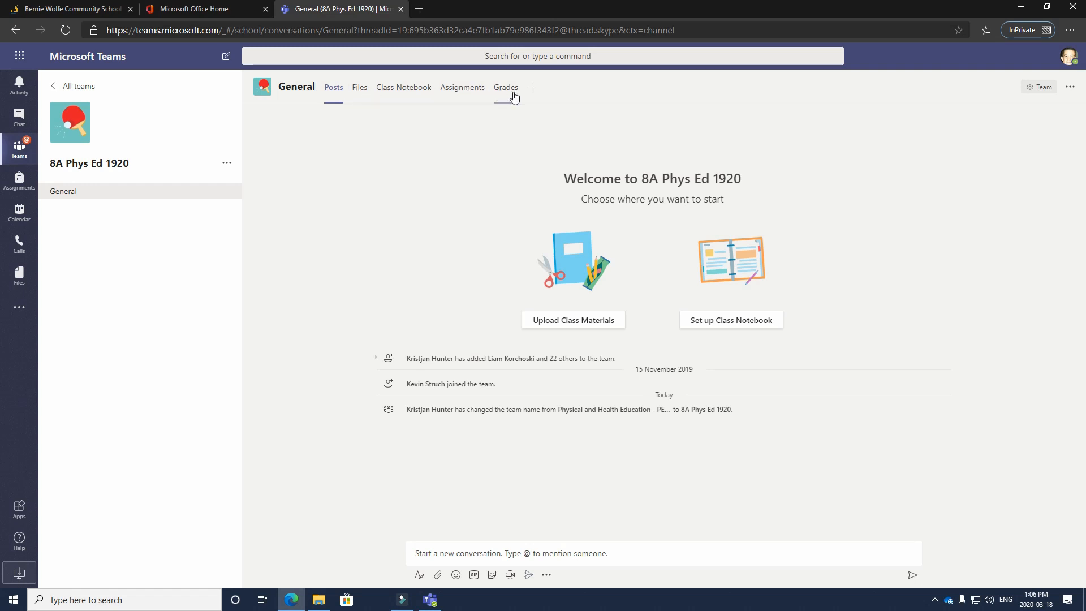
left_click(453, 90)
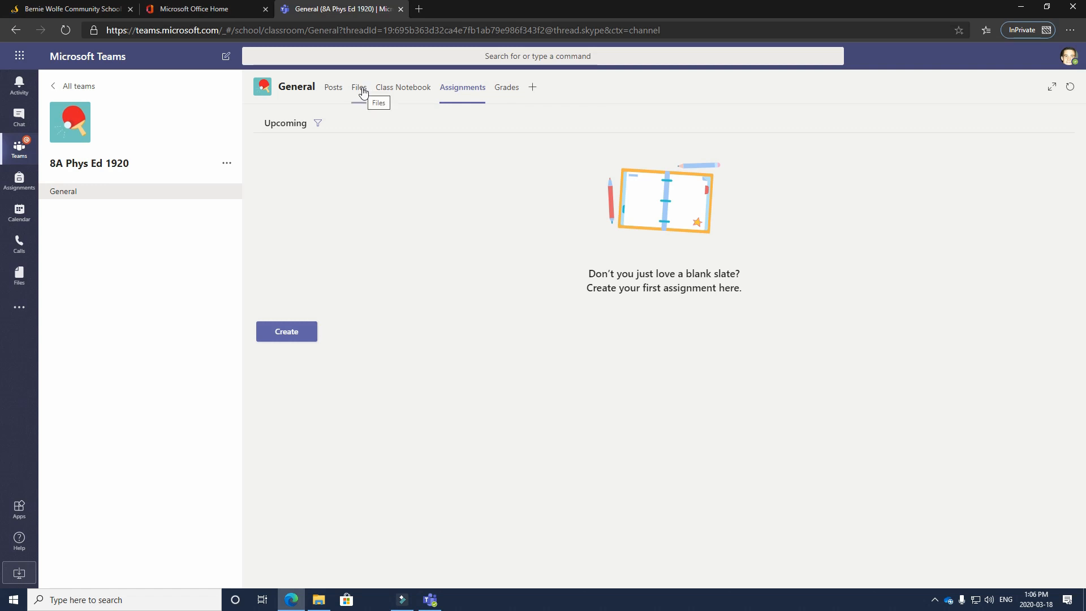
left_click(399, 90)
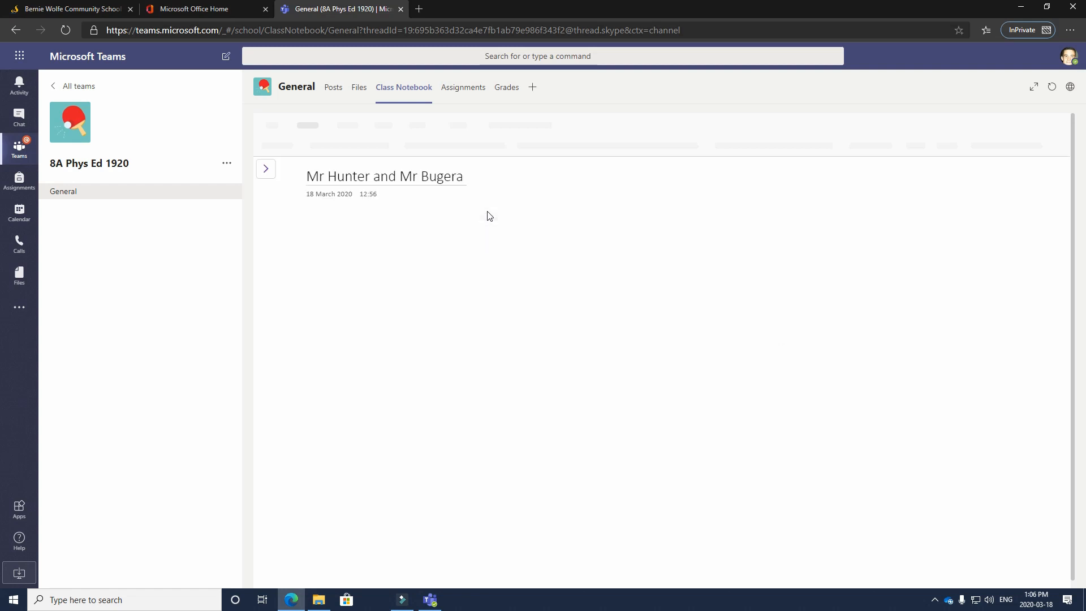
In the notebook pane, expand _Collaboration Space and open Using the Collaboration Space
left_click(265, 169)
left_click(286, 187)
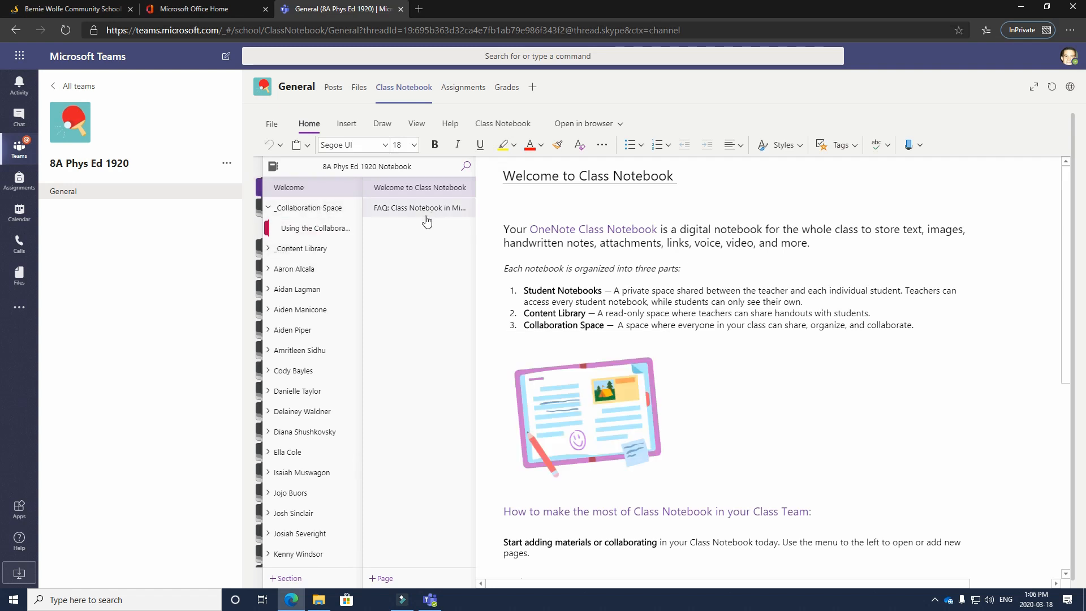
left_click(286, 210)
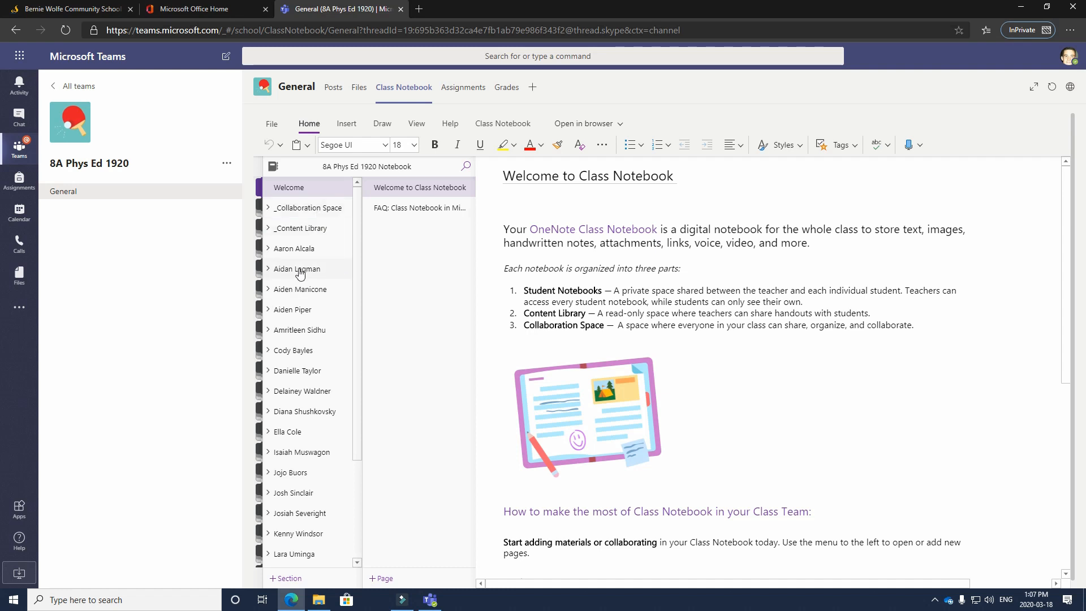
scroll(337, 425, "down", 2)
scroll(338, 426, "down", 3)
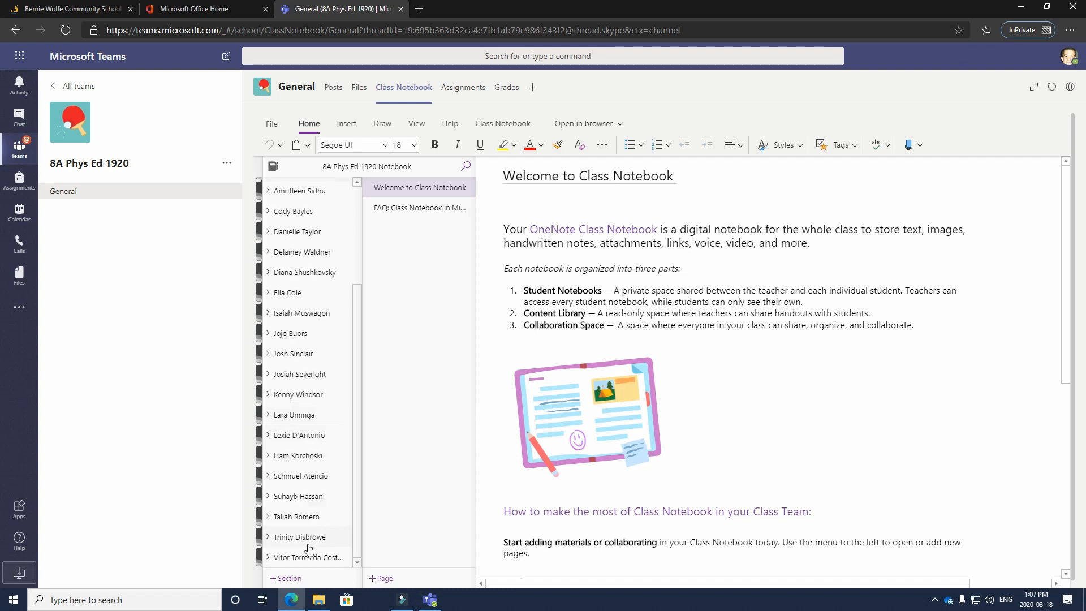
scroll(310, 553, "up", 5)
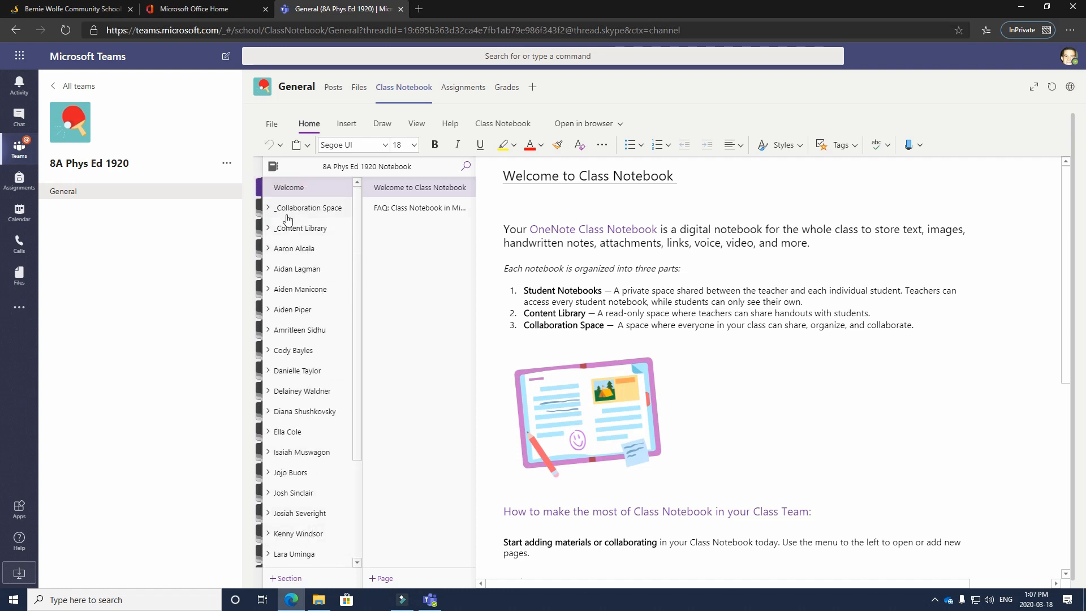
left_click(270, 211)
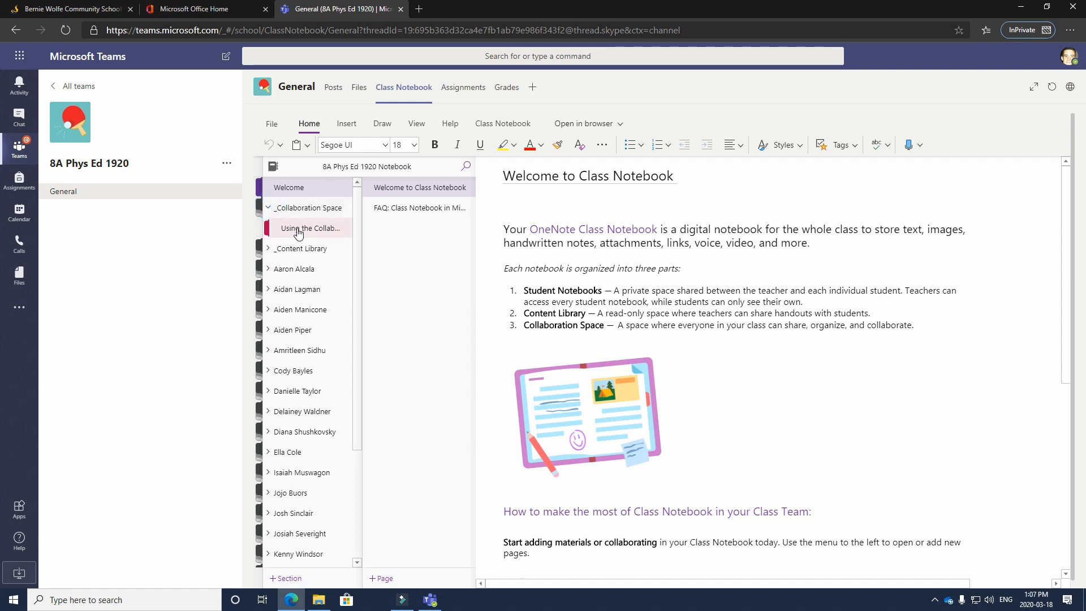
left_click(303, 229)
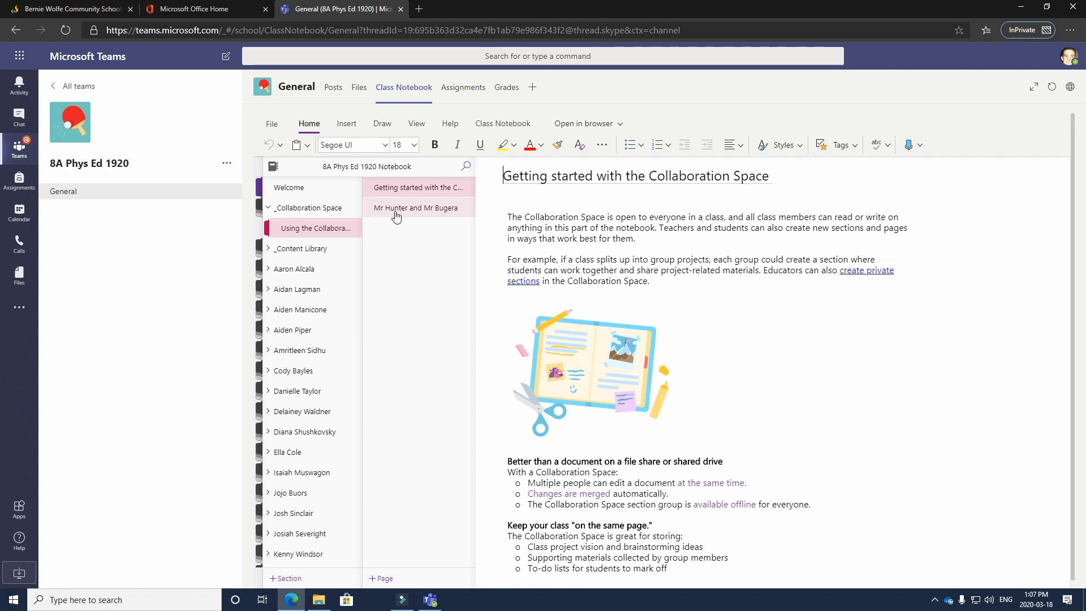
Write 'This is our project to work on.' on the teachers' shared collaboration page
left_click(396, 215)
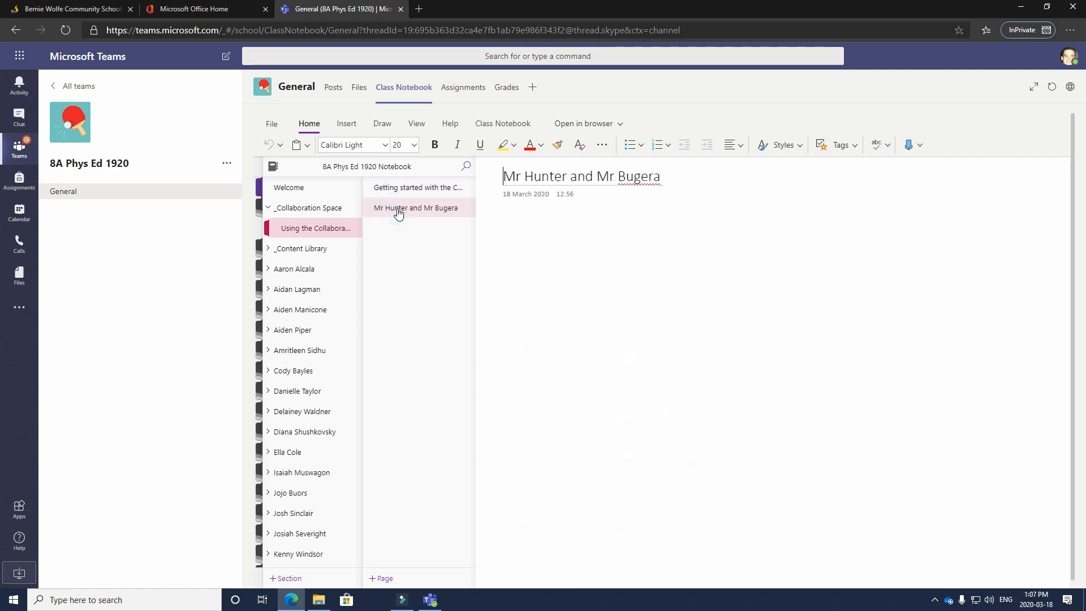
left_click(523, 222)
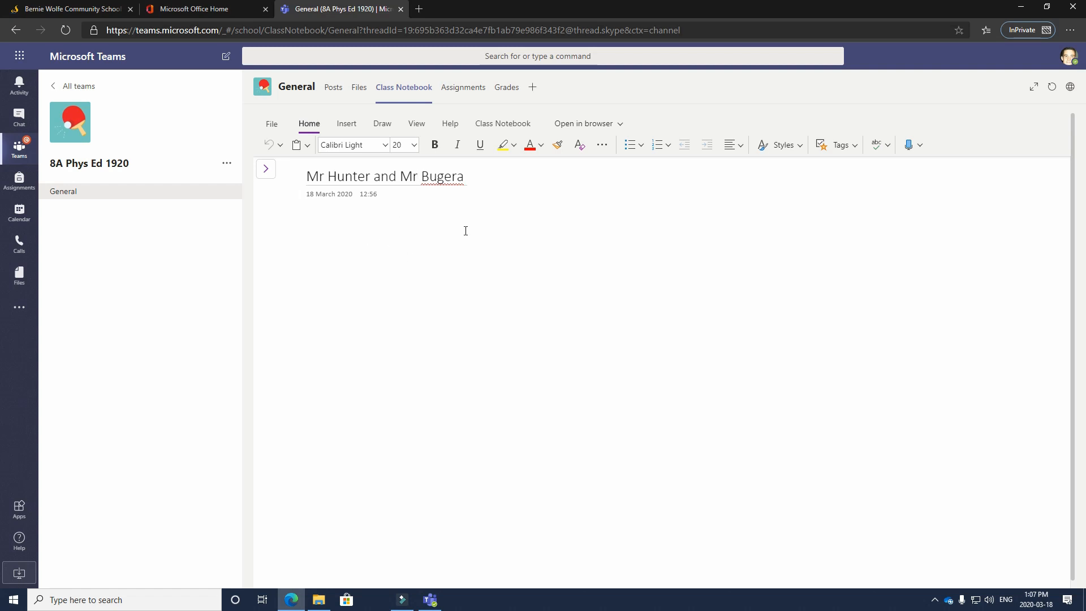
left_click(311, 225)
type("This is our project to work on.")
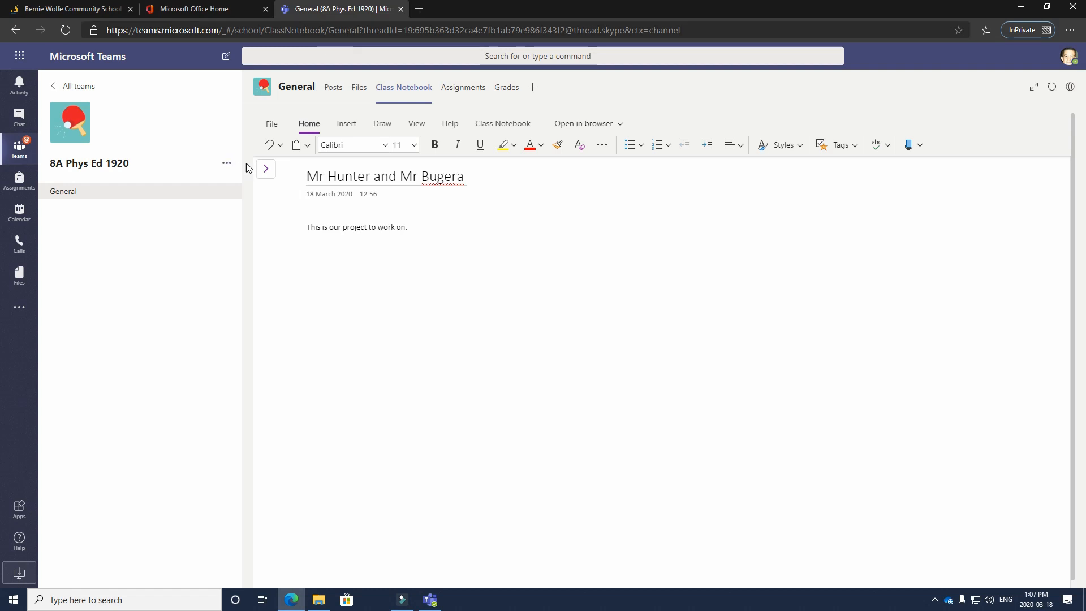
left_click(266, 168)
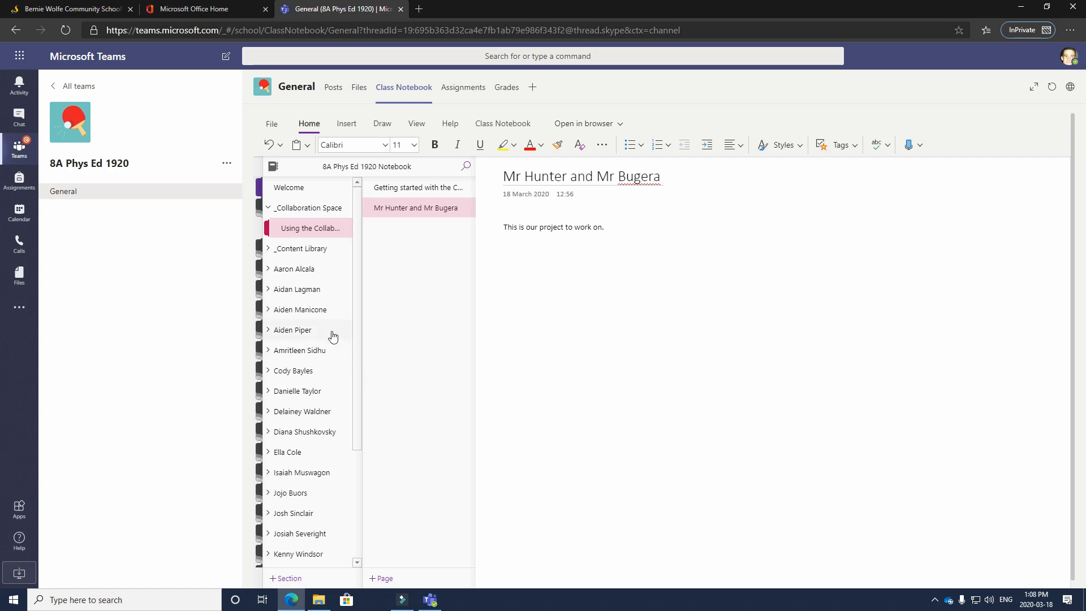
Expand _Content Library, open Using the Content Library, and expand the first student's section group
left_click(269, 249)
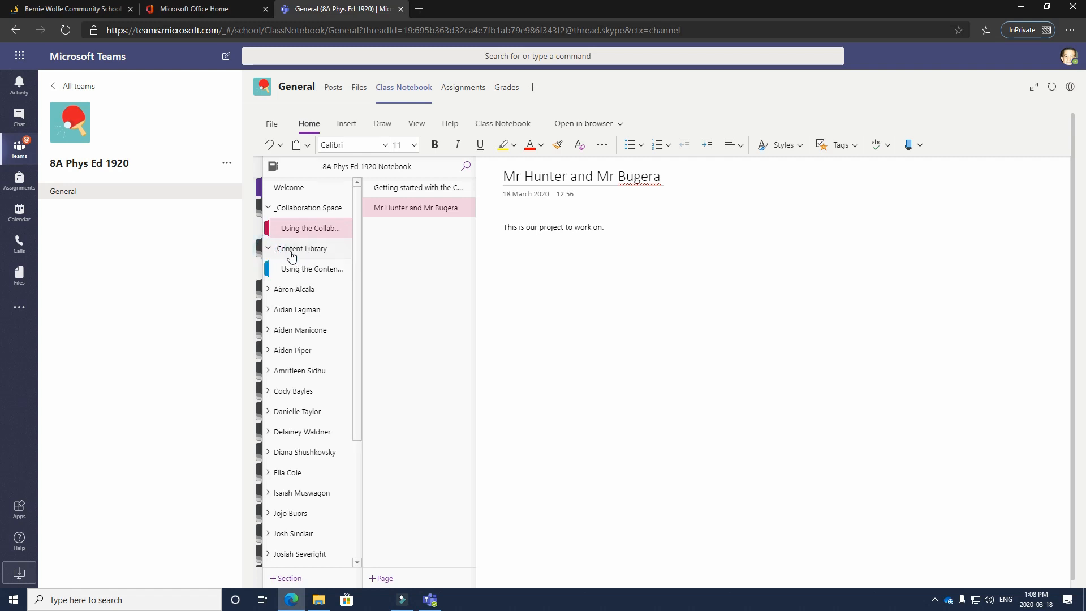
left_click(318, 274)
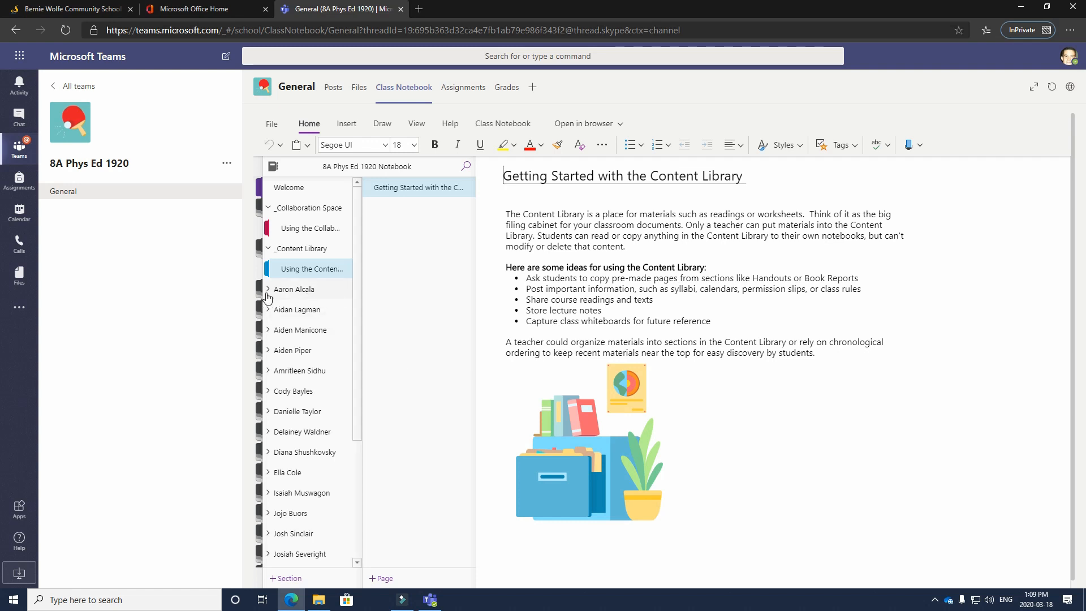
left_click(305, 291)
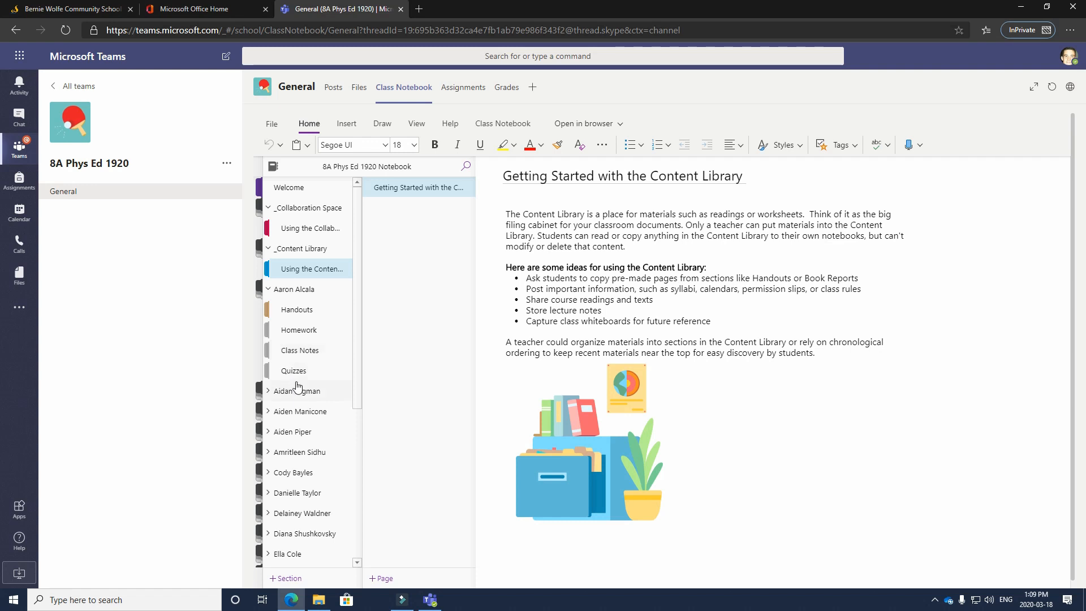
left_click(334, 329)
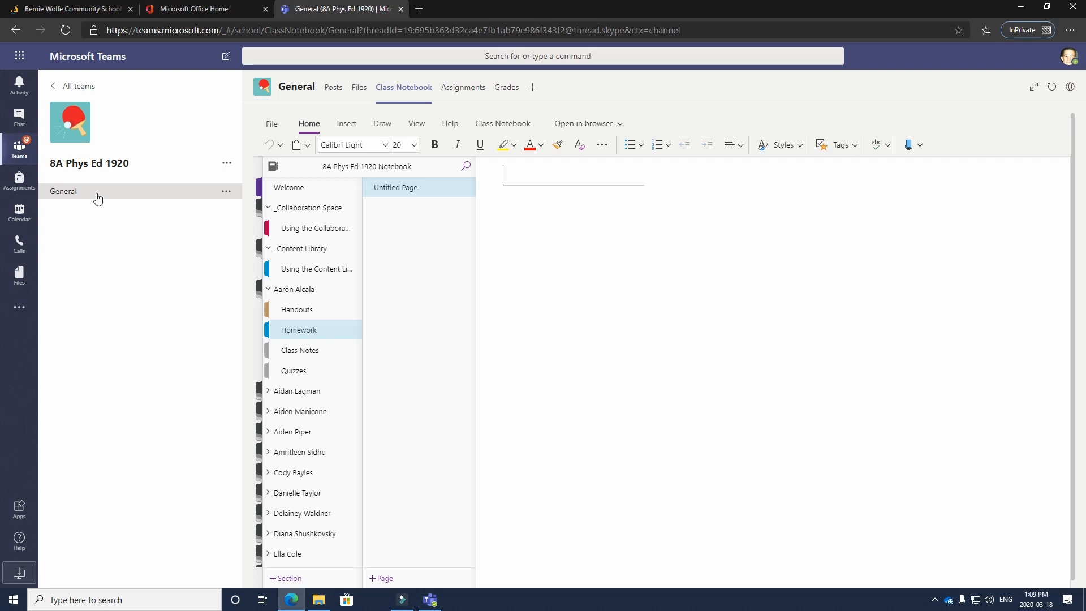
left_click(25, 121)
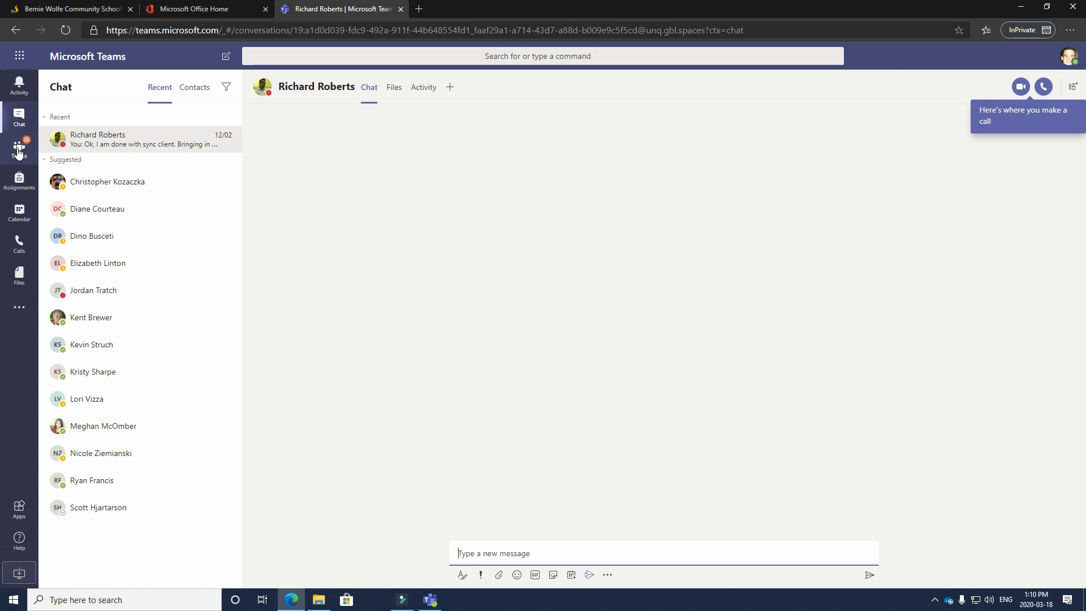
left_click(19, 150)
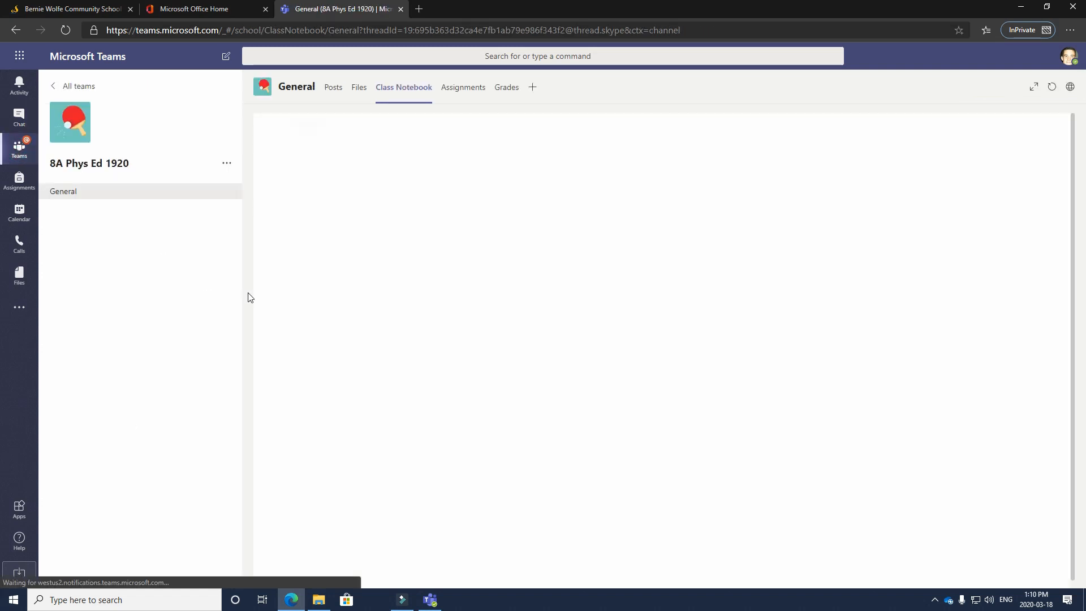